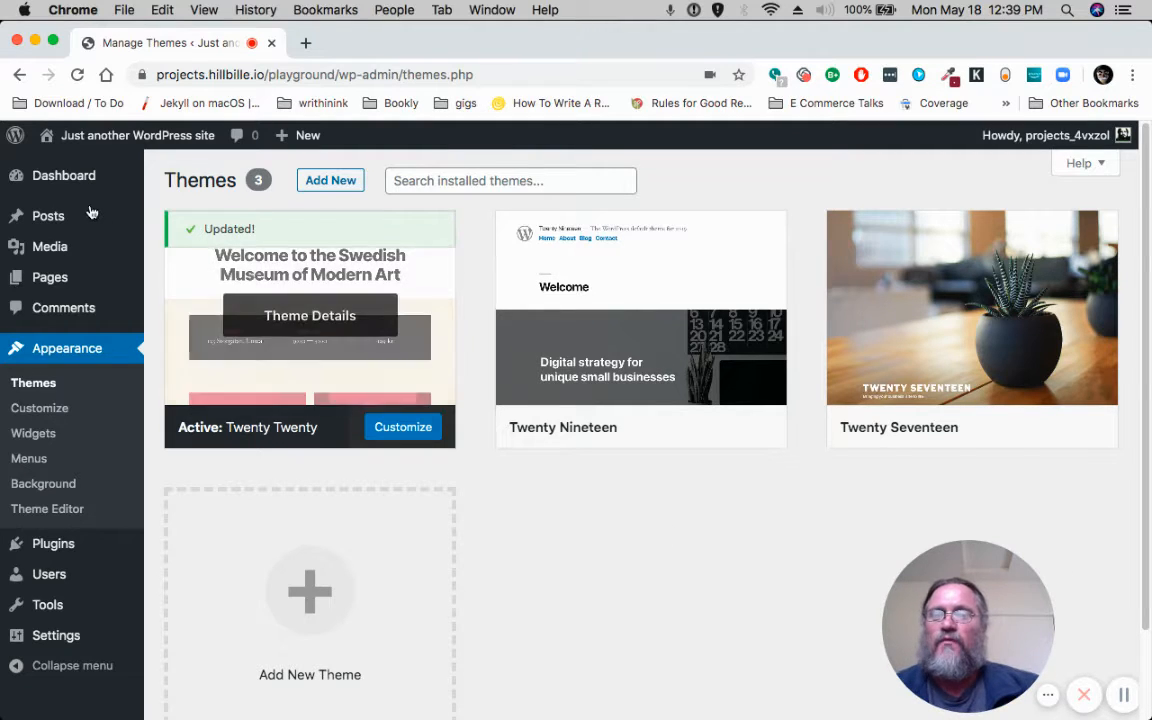
Step: Review the site's dashboard and the page of installed themes
{"action": "left_click", "coordinate": [45, 176]}
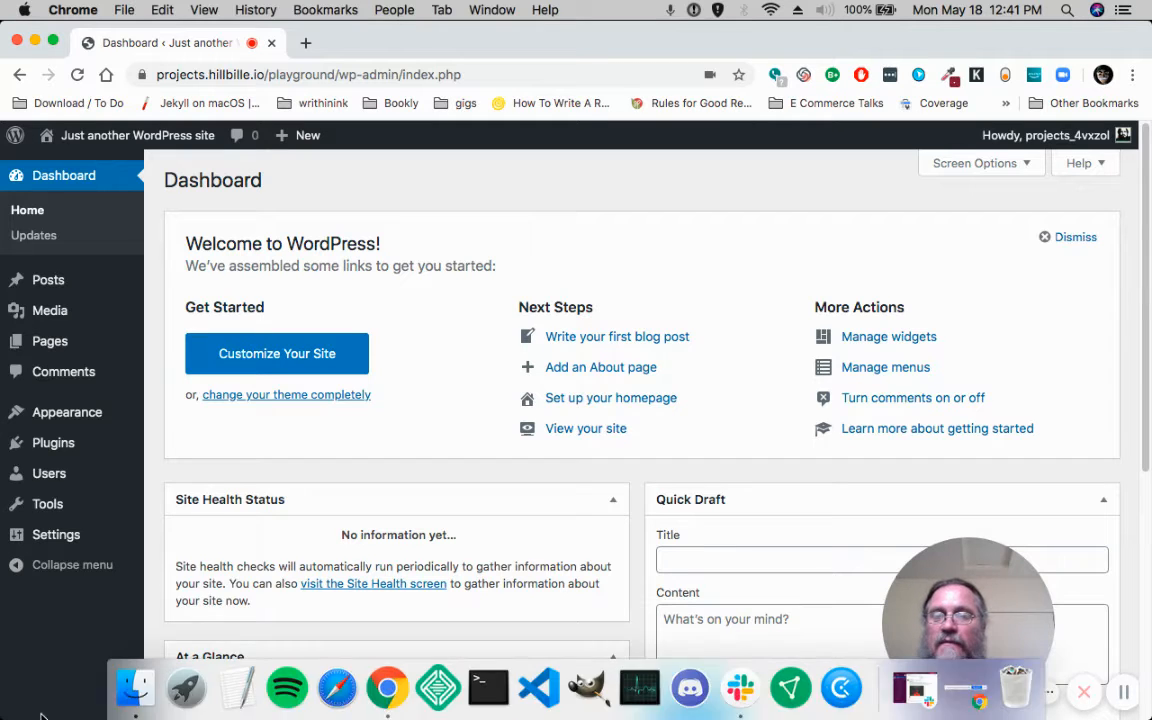
{"action": "mouse_move", "coordinate": [102, 415]}
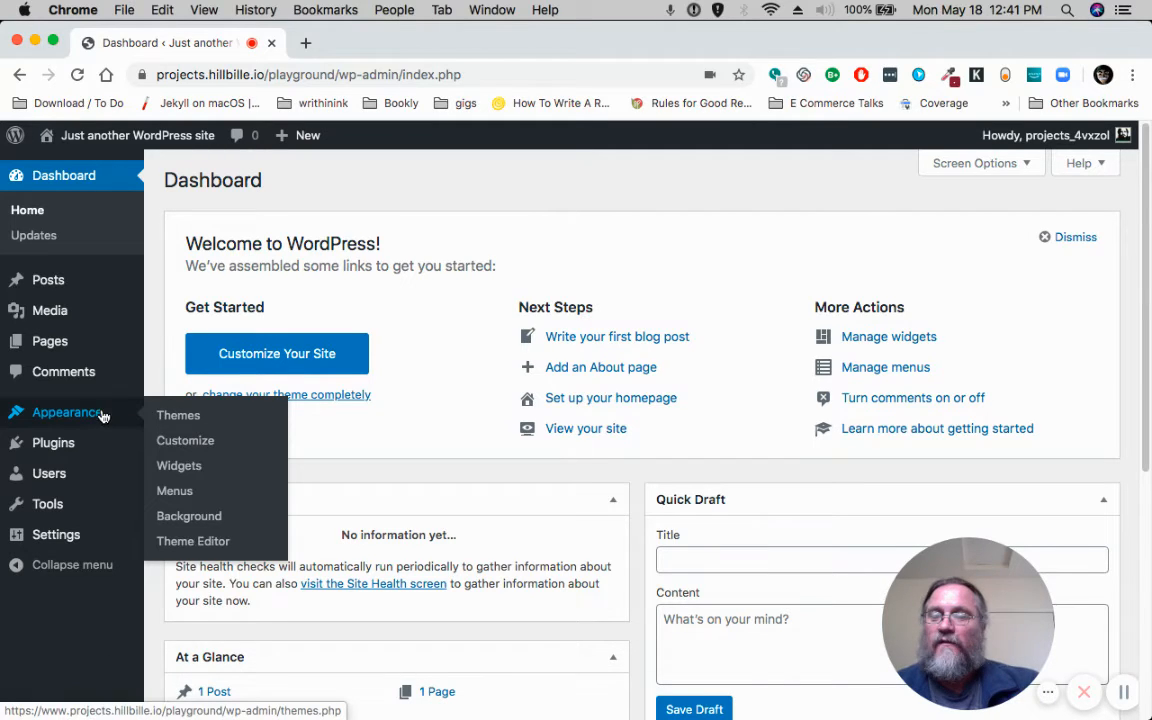
{"action": "left_click", "coordinate": [179, 416]}
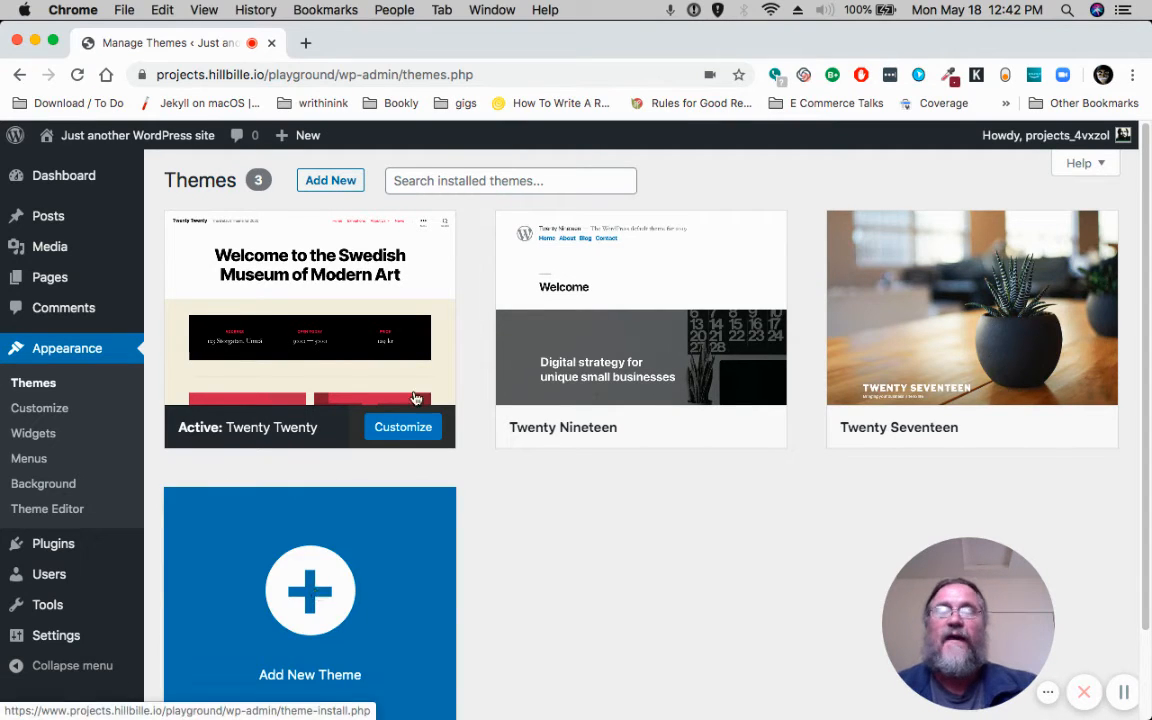
Step: Search the plugin directory for "child theme", and install and activate the Child Theme Generator plugin
{"action": "mouse_move", "coordinate": [66, 548]}
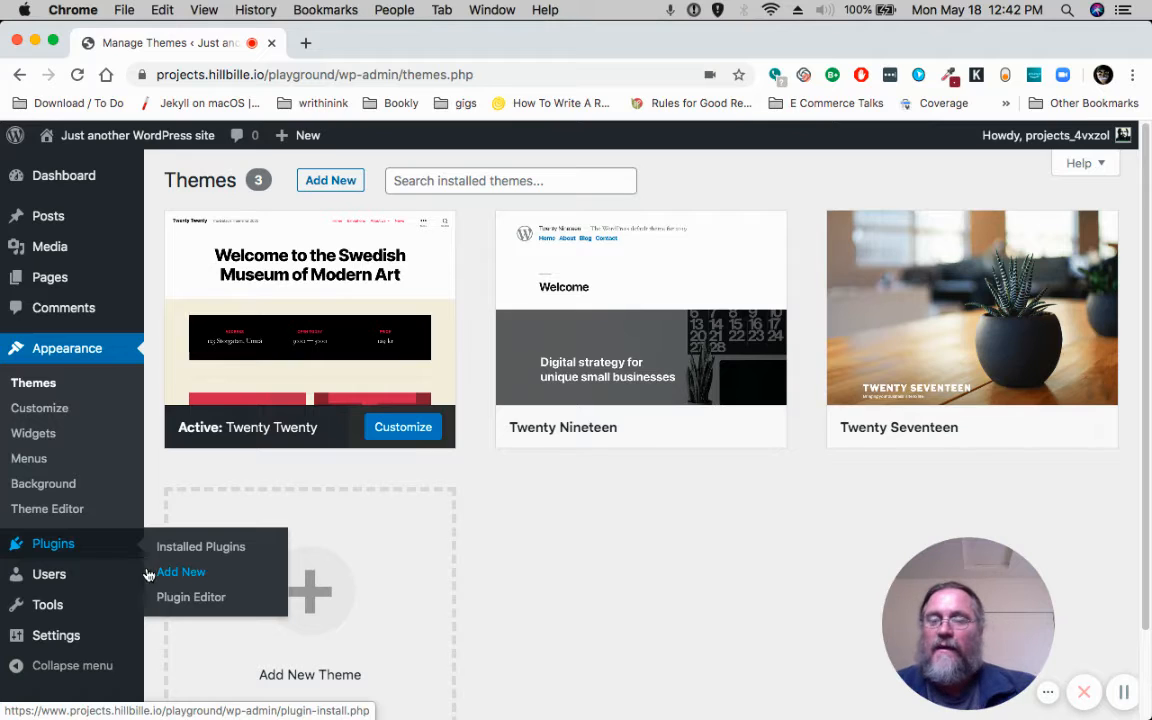
{"action": "left_click", "coordinate": [178, 579]}
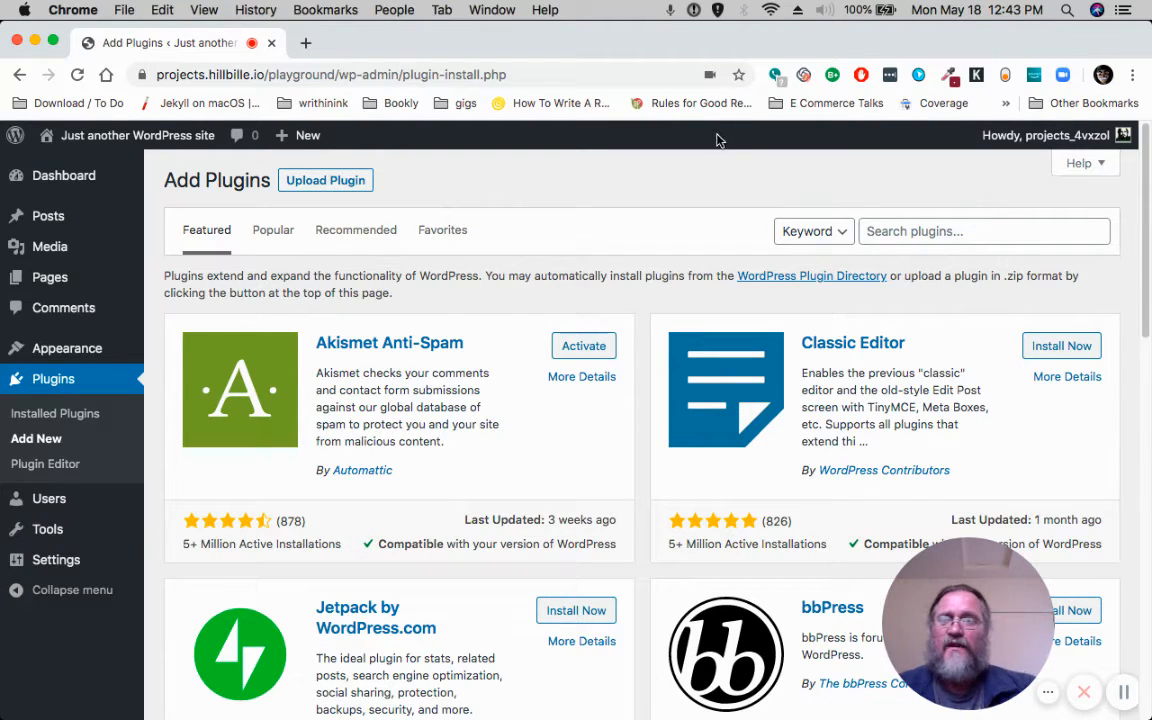
{"action": "left_click", "coordinate": [943, 229]}
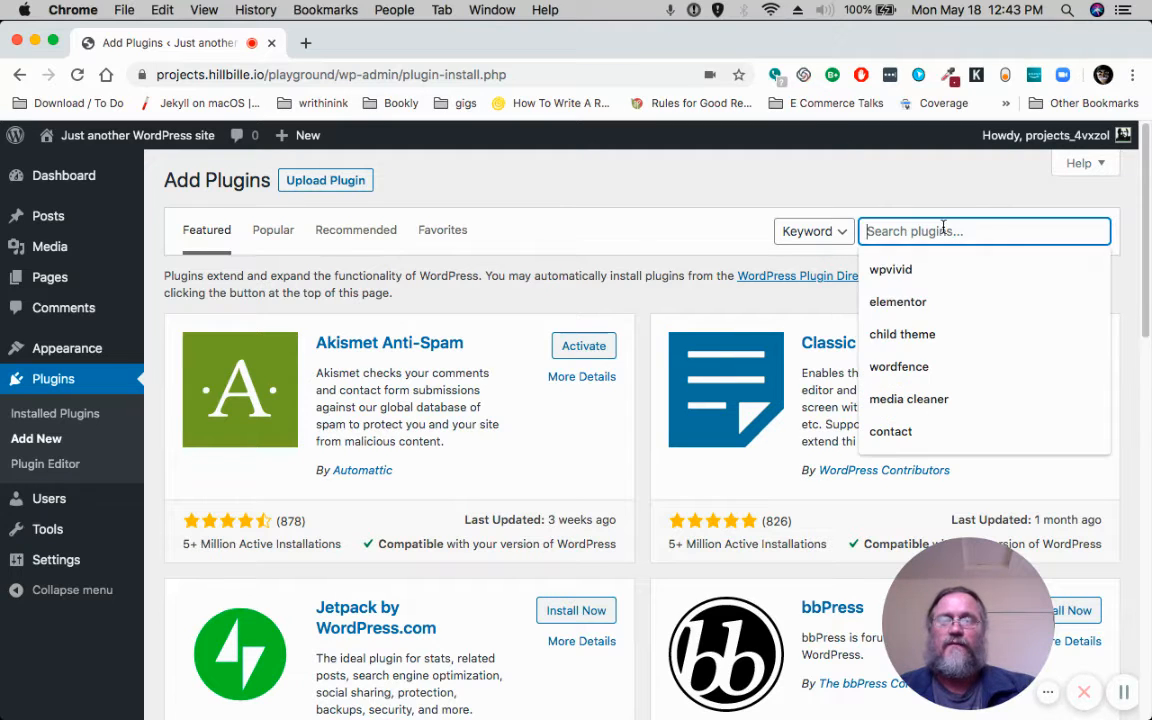
{"action": "left_click", "coordinate": [936, 334]}
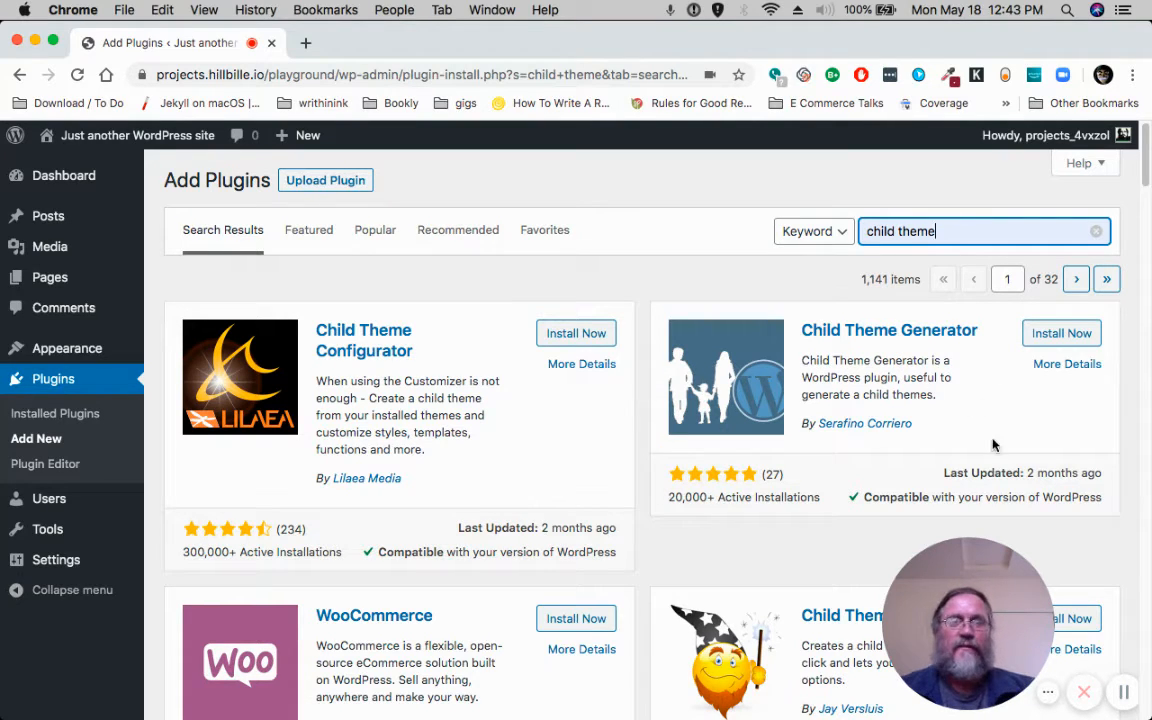
{"action": "left_click", "coordinate": [1052, 335]}
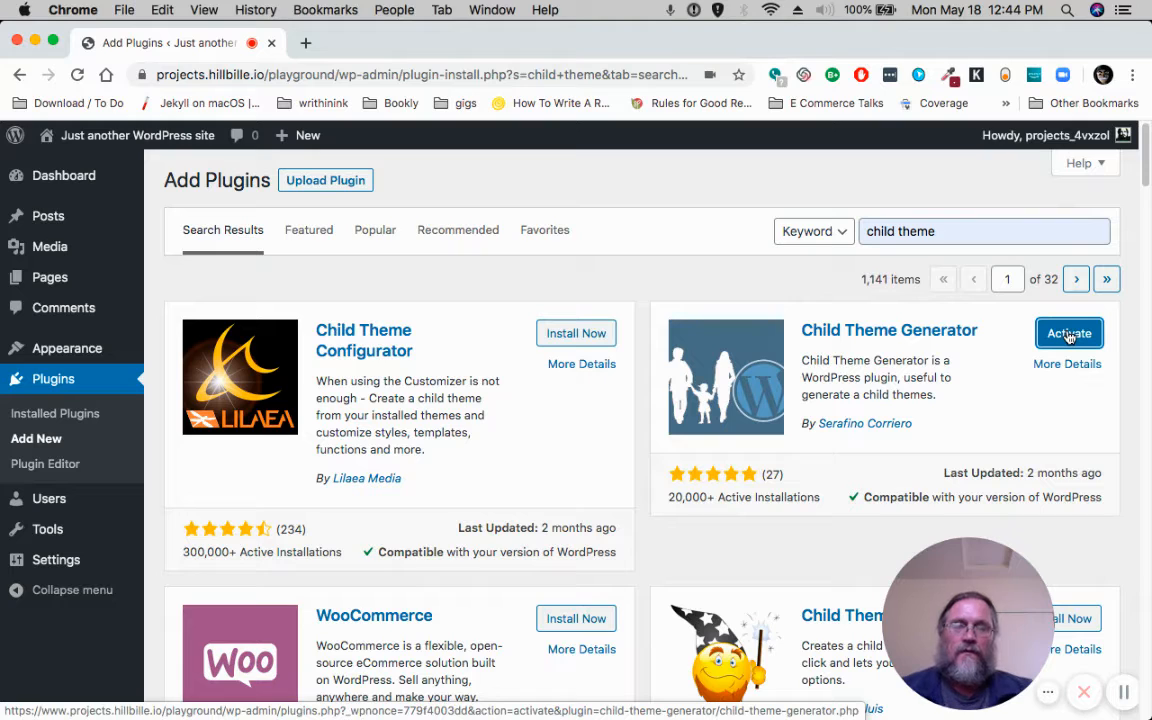
{"action": "left_click", "coordinate": [1069, 337]}
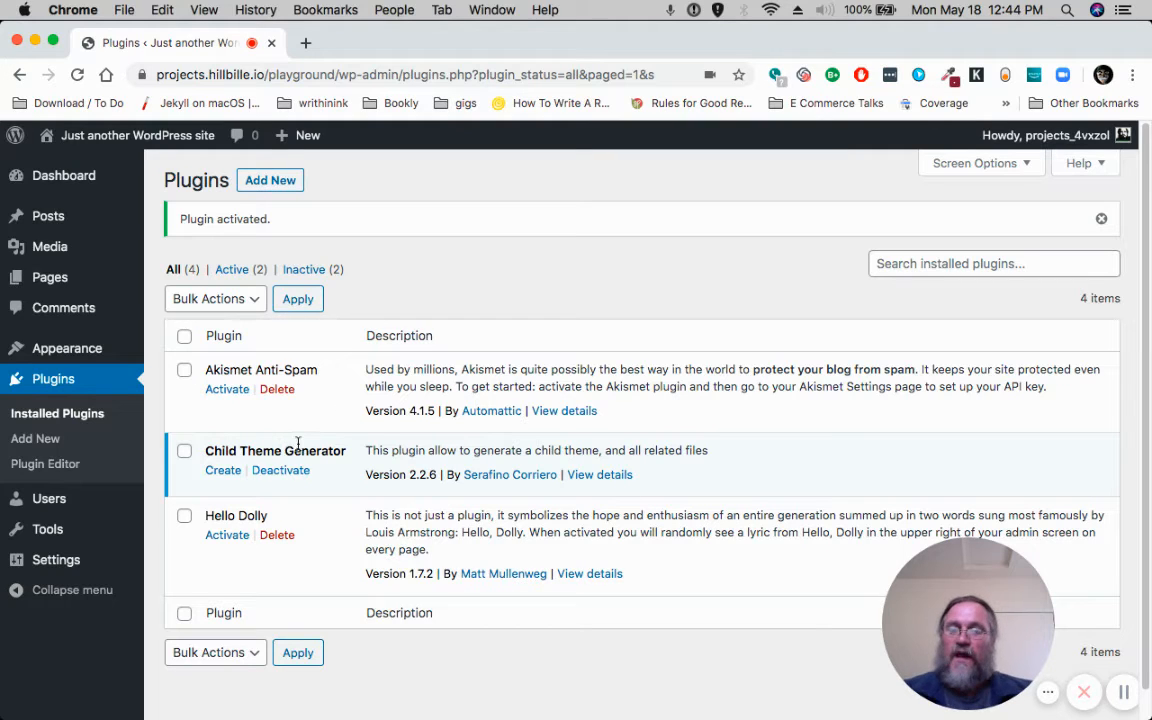
Step: Start creating a child theme with Child Theme Generator, using Twenty Twenty as the parent theme
{"action": "left_click", "coordinate": [222, 471]}
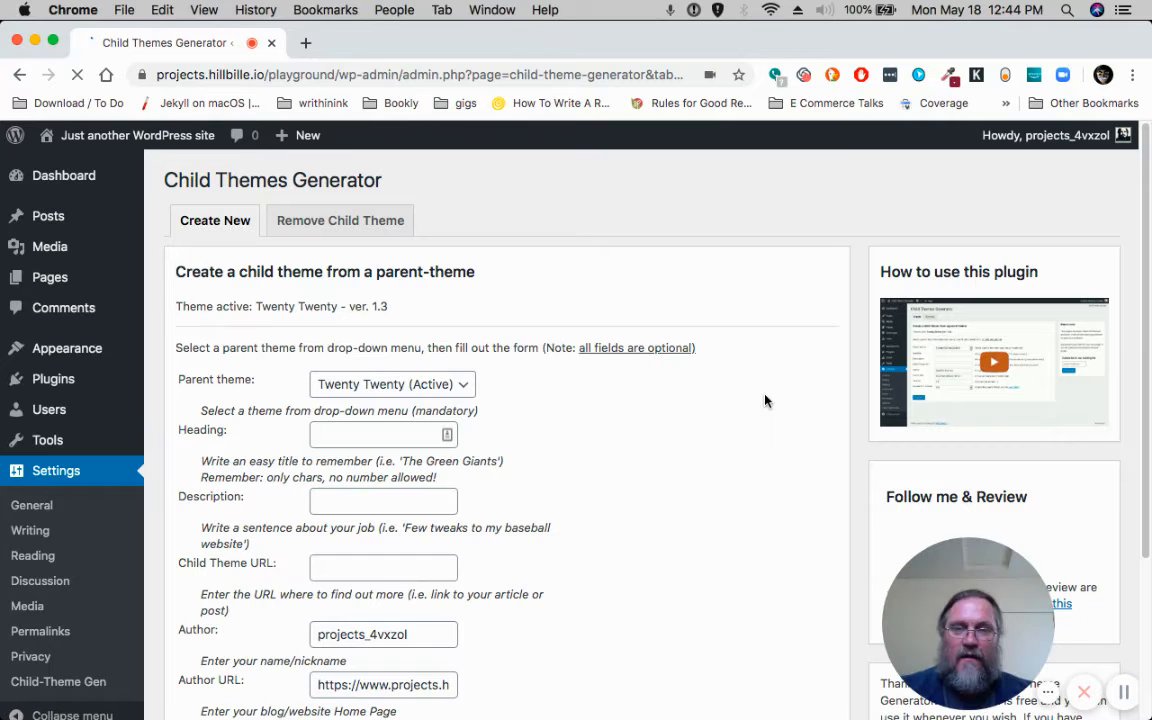
{"action": "scroll", "coordinate": [723, 449], "scroll_direction": "down", "scroll_amount": 1}
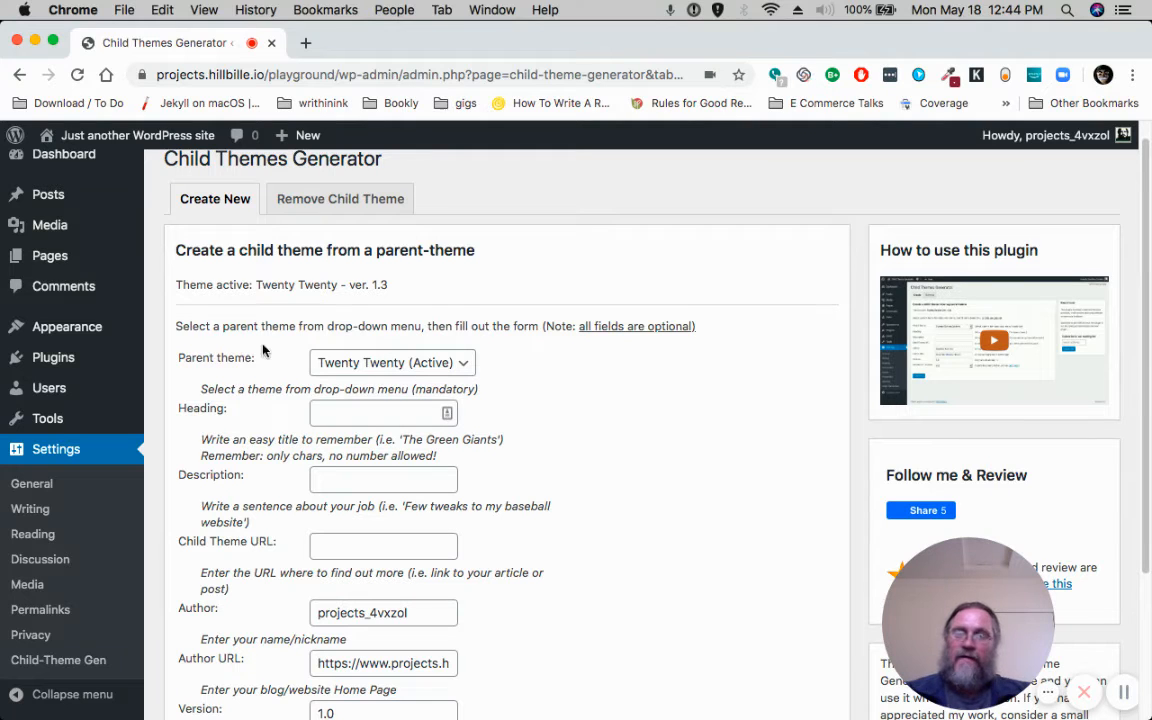
{"action": "left_click", "coordinate": [463, 366]}
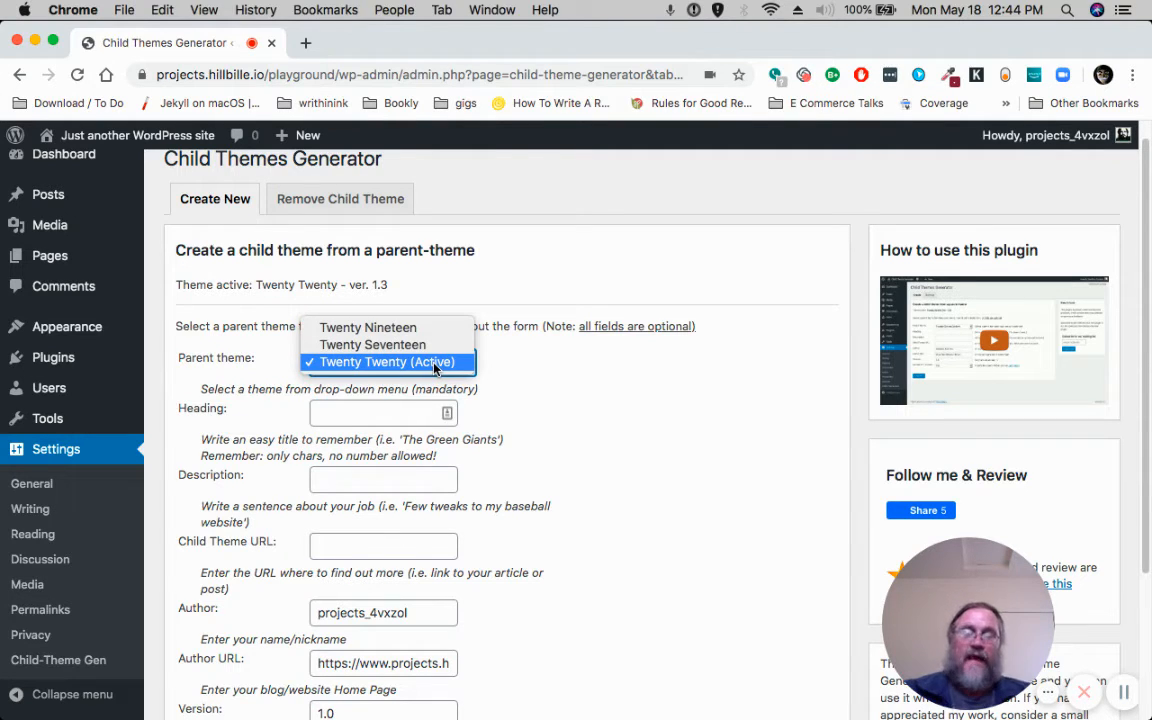
{"action": "left_click", "coordinate": [437, 366]}
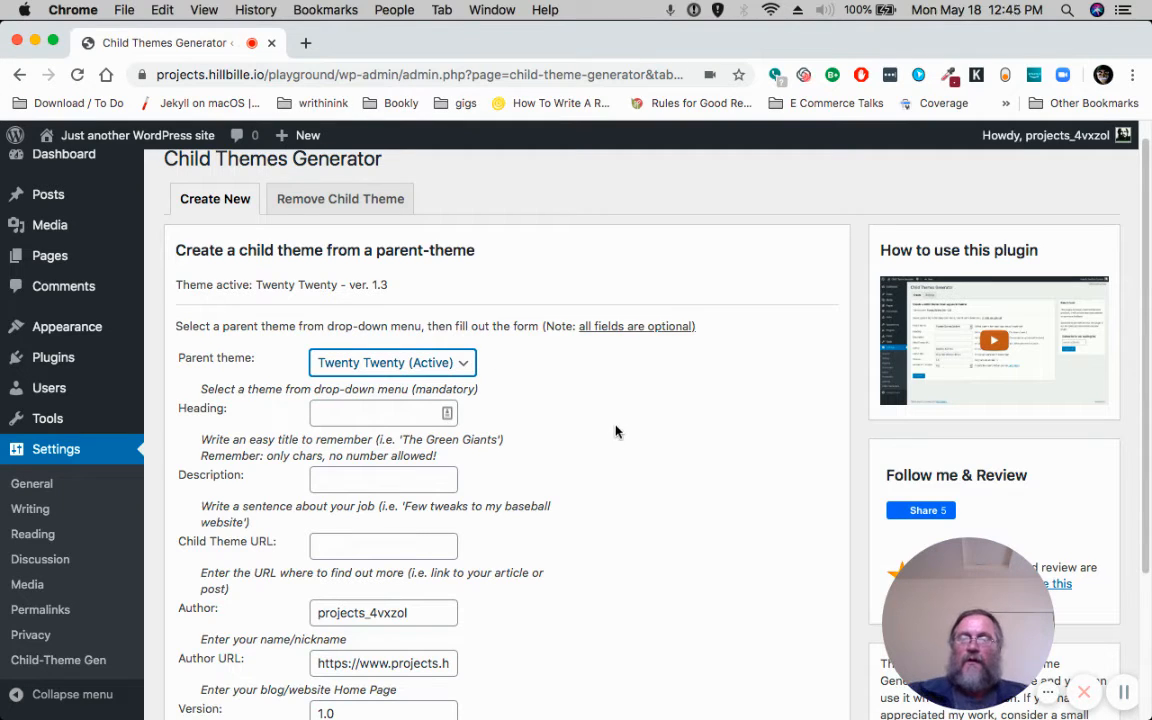
Step: Set the child theme's heading to "Twenty Twenty Child"
{"action": "scroll", "coordinate": [622, 489], "scroll_direction": "down", "scroll_amount": 5}
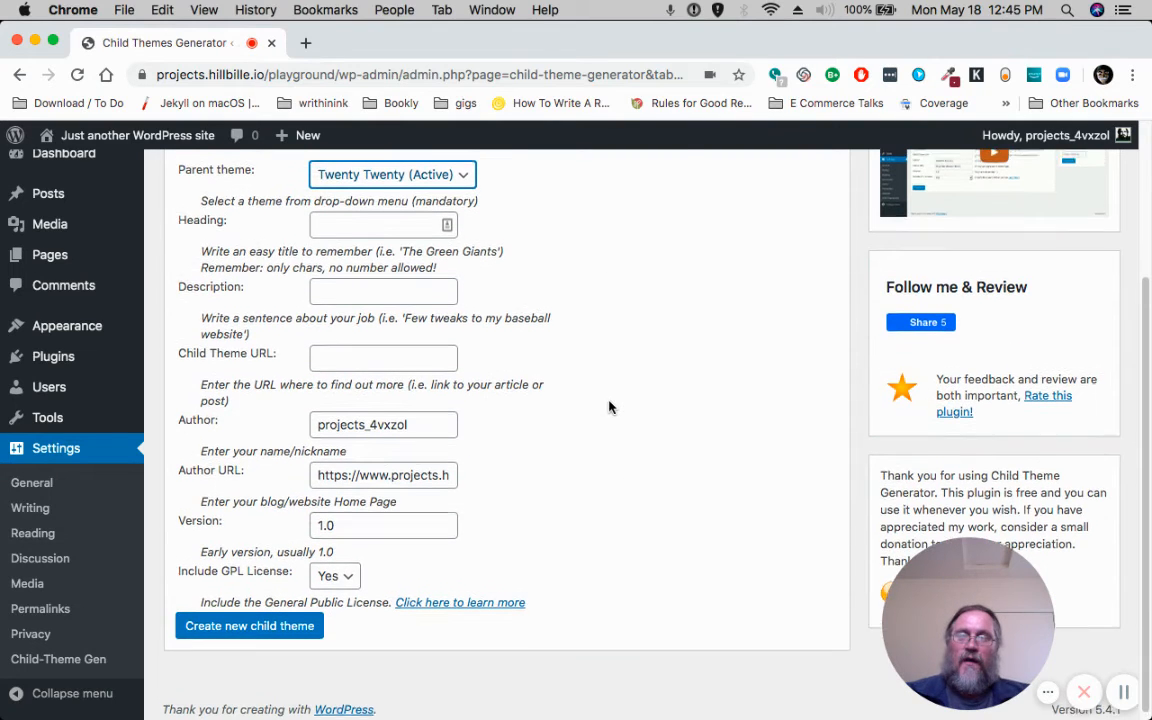
{"action": "scroll", "coordinate": [609, 404], "scroll_direction": "up", "scroll_amount": 2}
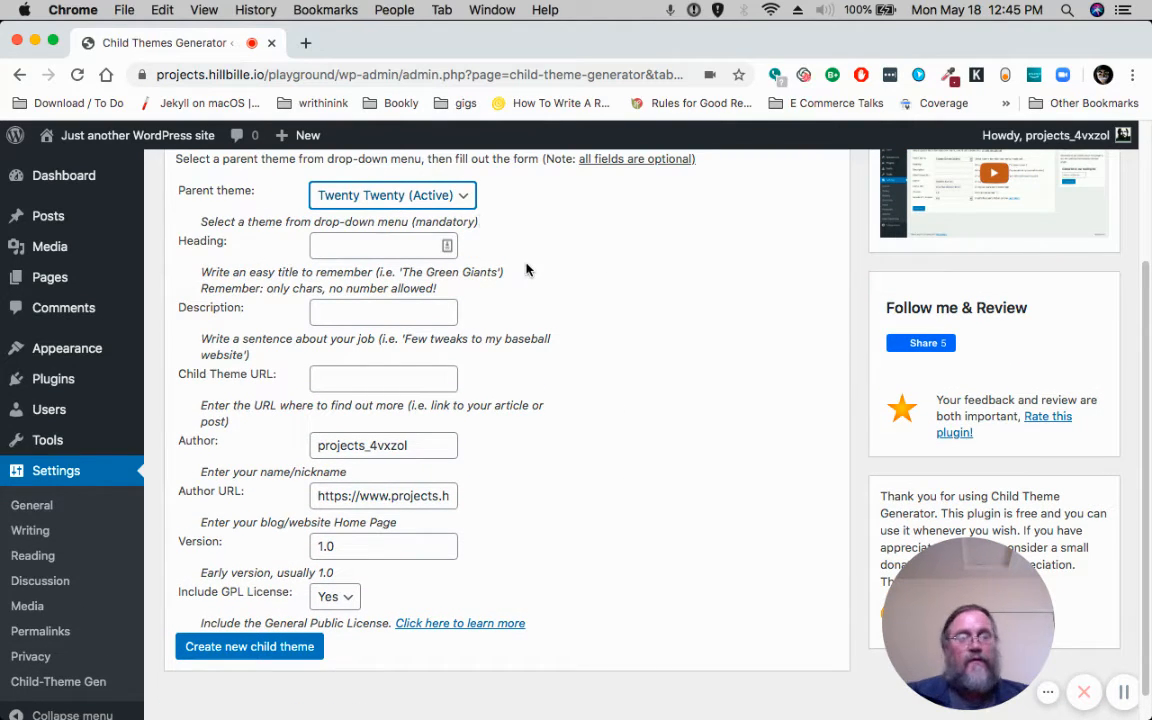
{"action": "left_click", "coordinate": [387, 245]}
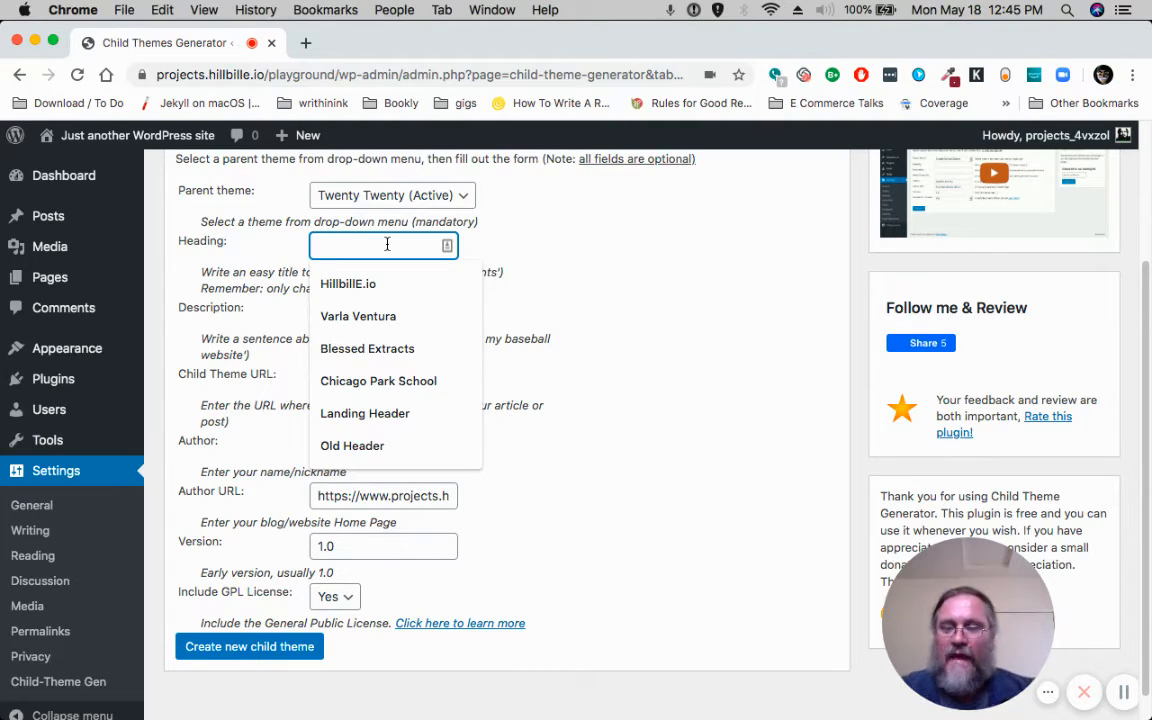
{"action": "type", "text": "Twen"}
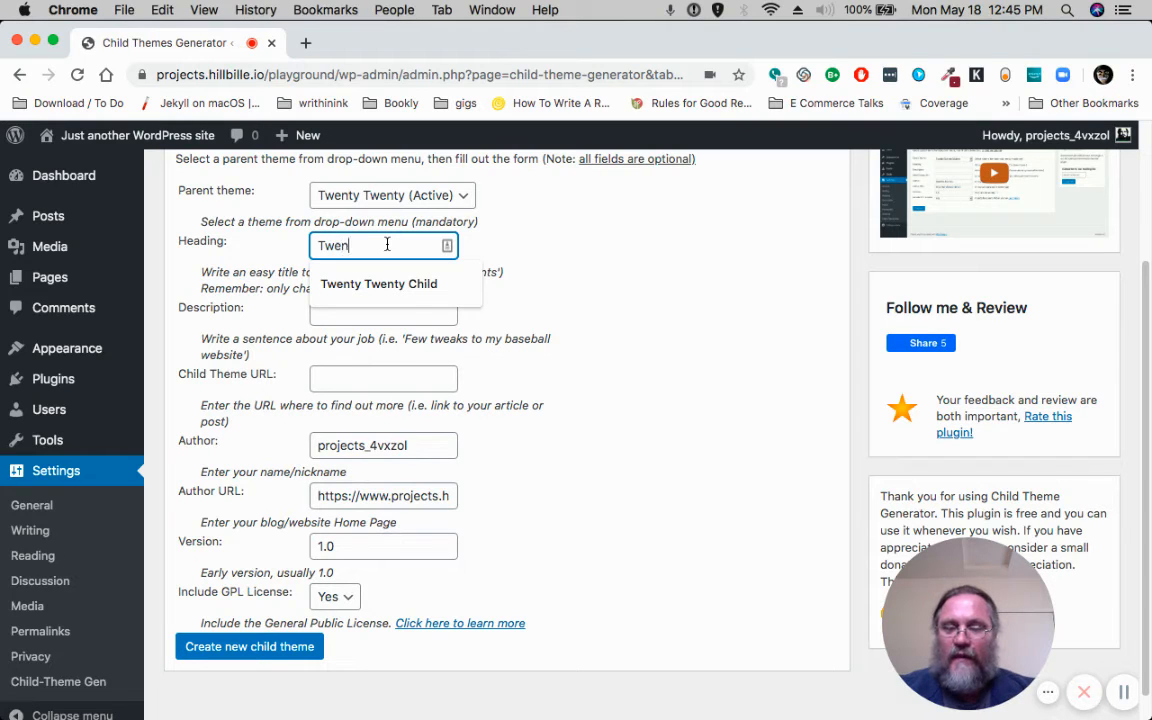
{"action": "type", "text": "ty"}
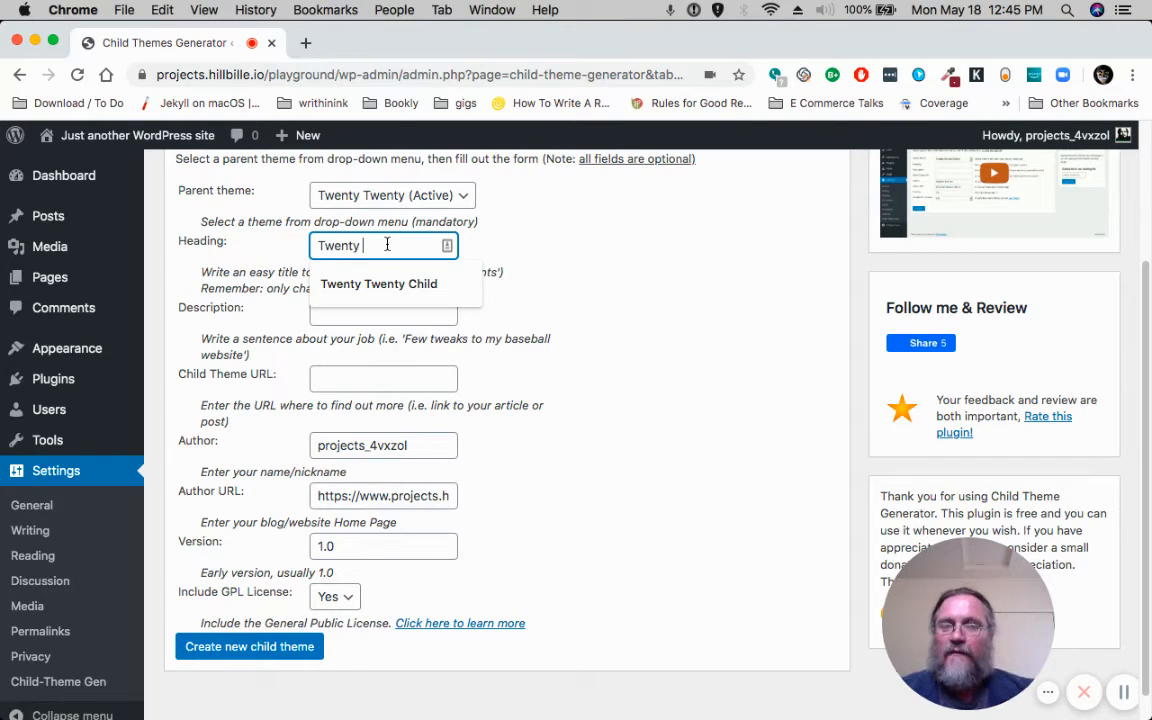
{"action": "left_click", "coordinate": [380, 284]}
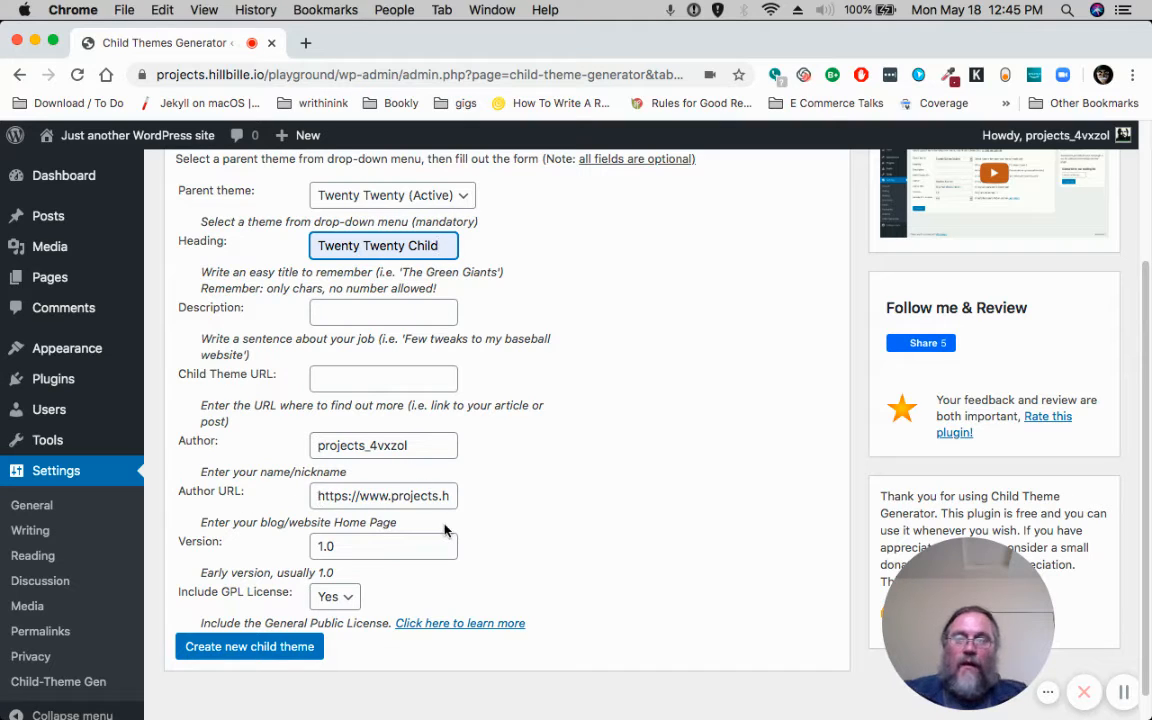
Step: Clear the prefilled author name and author URL from the child theme form
{"action": "double_click", "coordinate": [426, 445]}
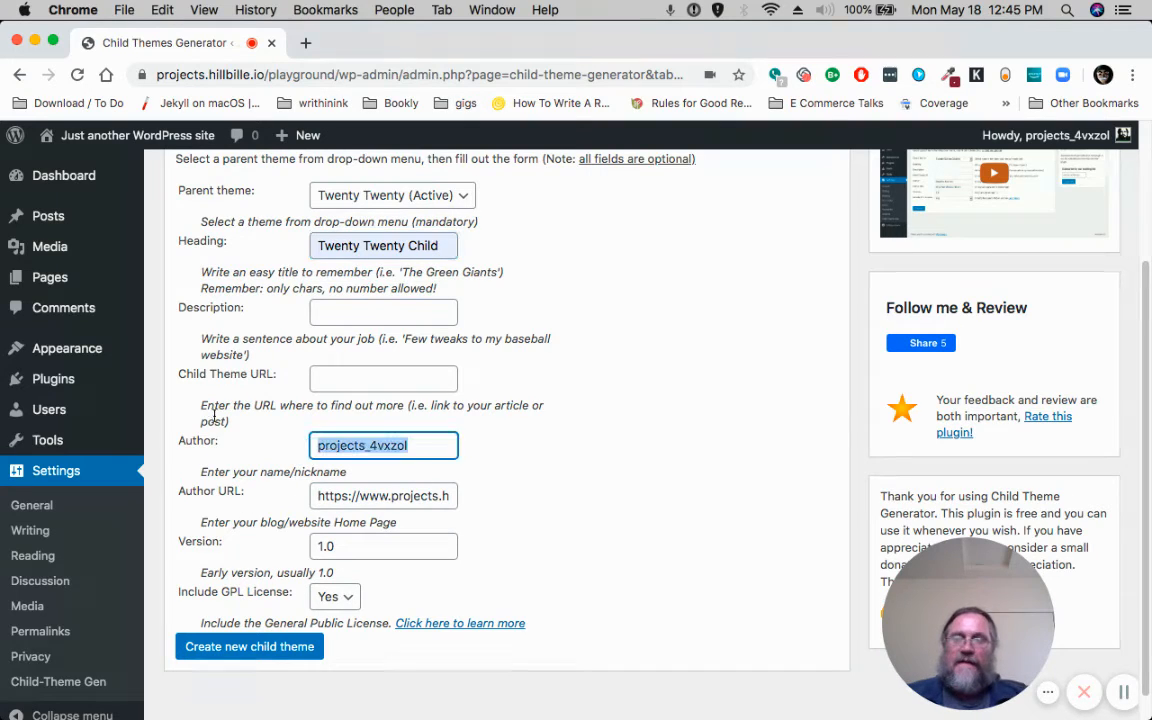
{"action": "key", "text": "BackSpace"}
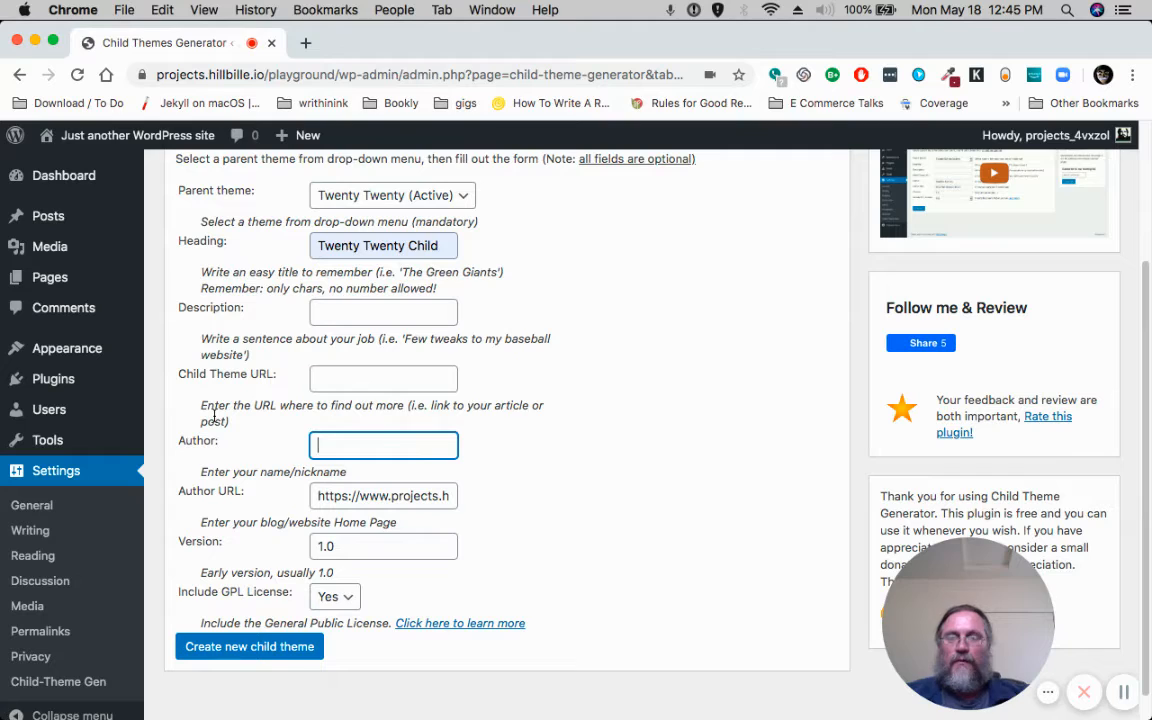
{"action": "left_click", "coordinate": [285, 494]}
{"action": "key", "text": "super+a"}
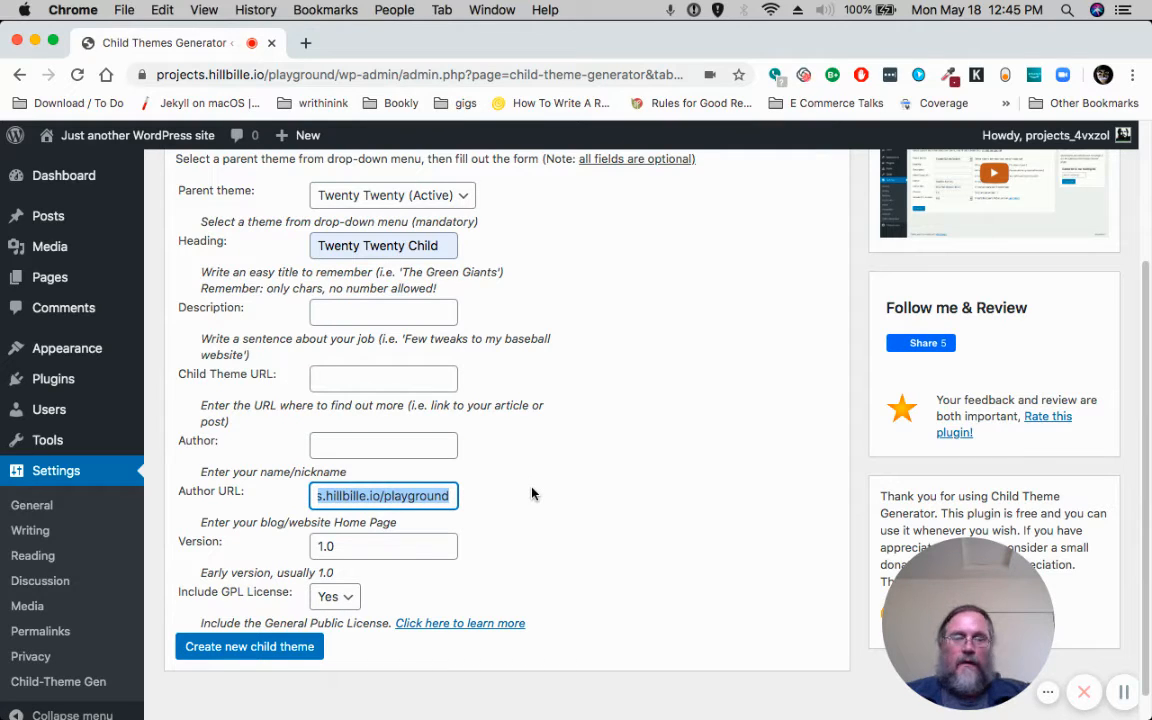
{"action": "key", "text": "BackSpace"}
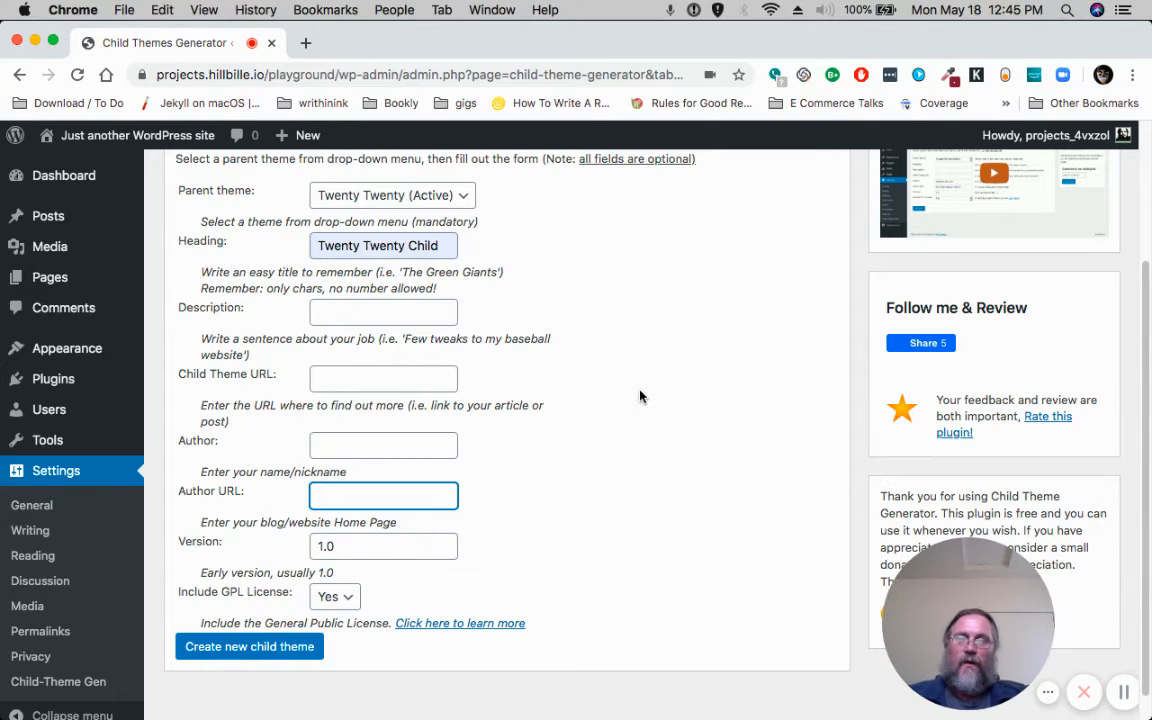
Step: Create the new child theme, choose to activate it, and finish the generator
{"action": "scroll", "coordinate": [640, 393], "scroll_direction": "up", "scroll_amount": 1}
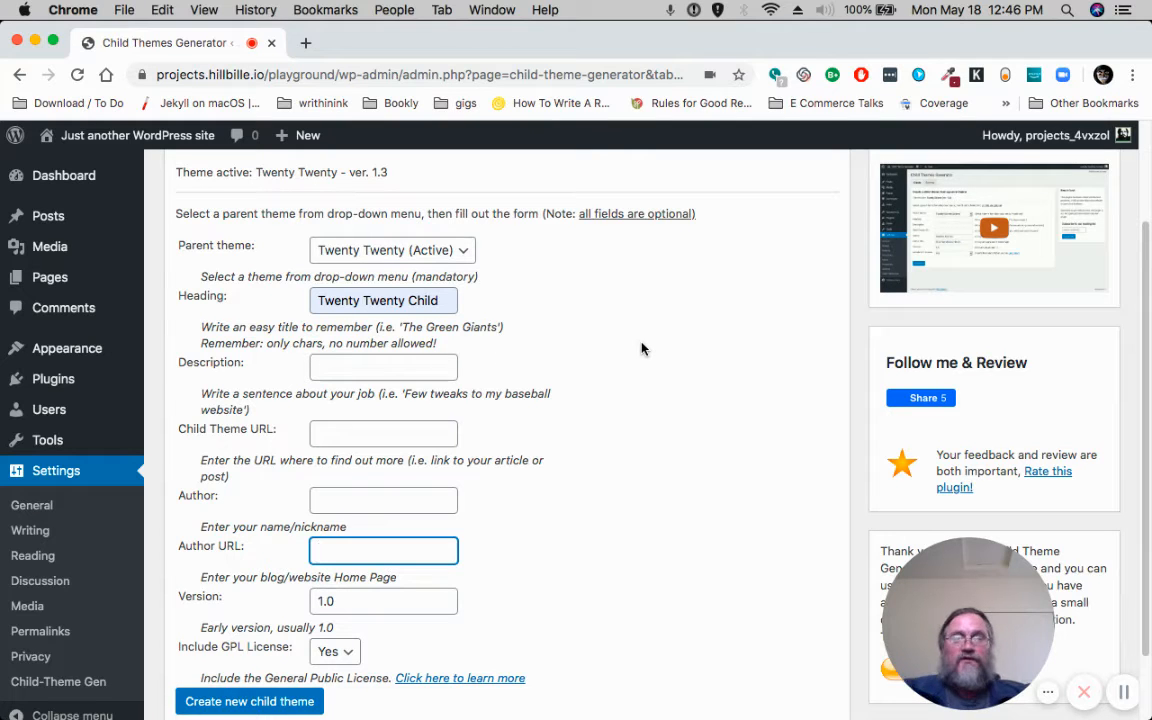
{"action": "scroll", "coordinate": [630, 365], "scroll_direction": "down", "scroll_amount": 1}
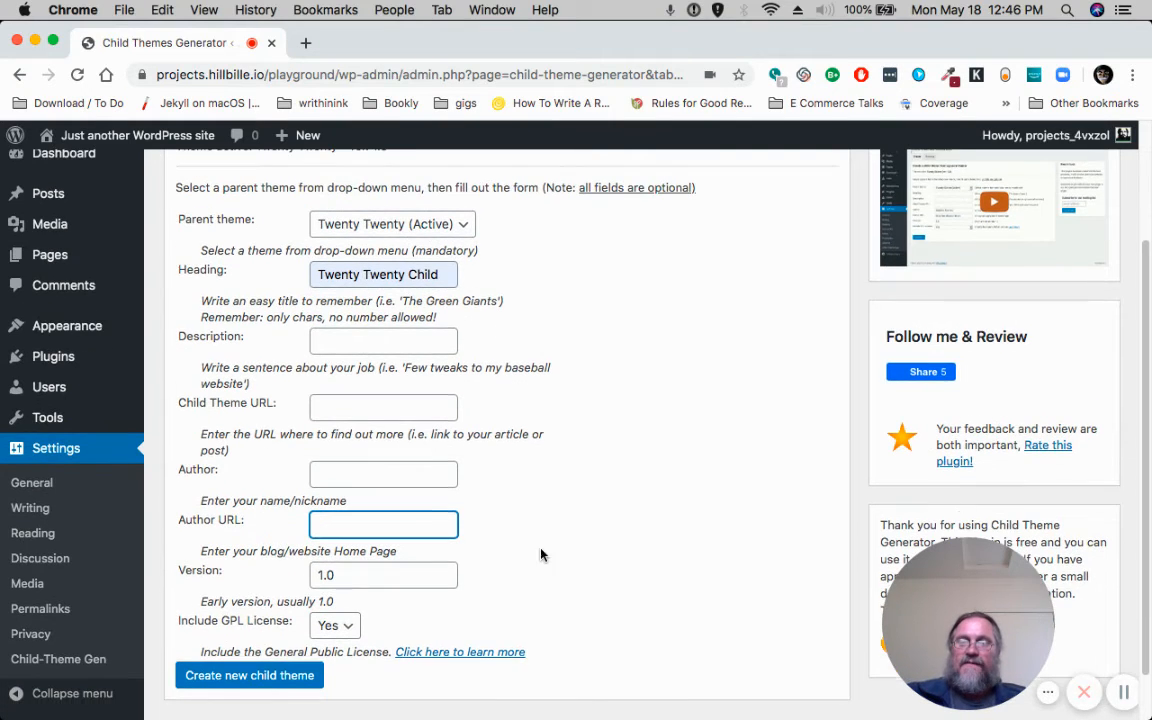
{"action": "left_click", "coordinate": [290, 678]}
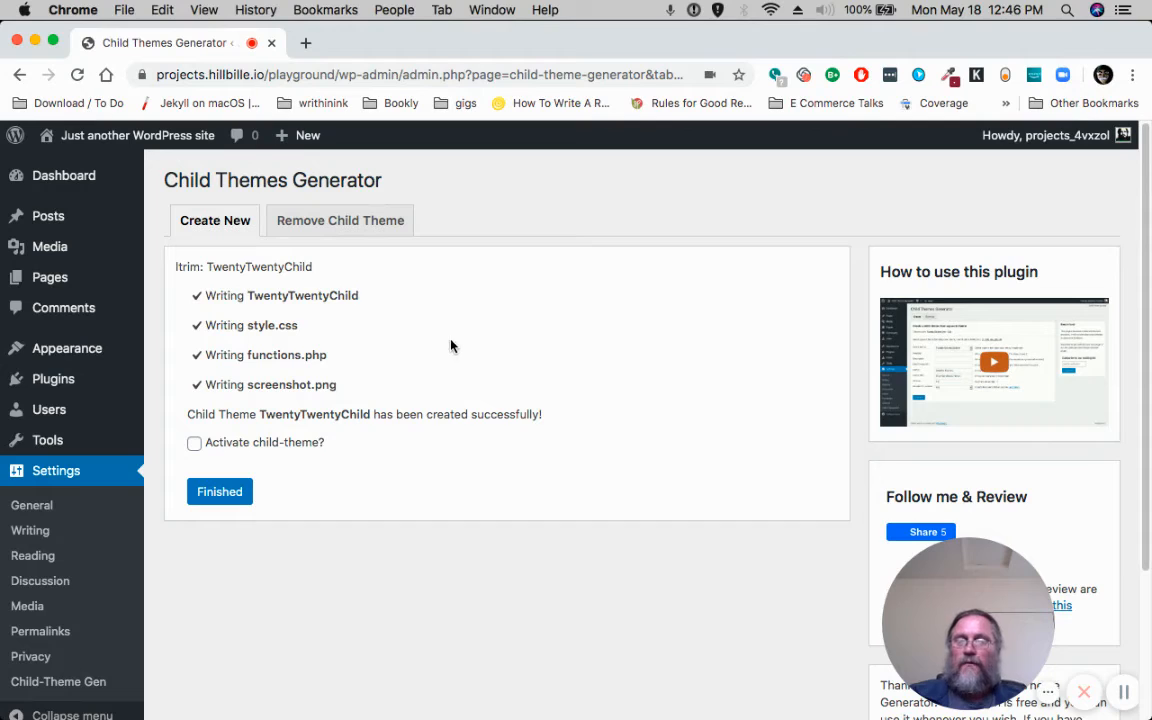
{"action": "left_click", "coordinate": [195, 446]}
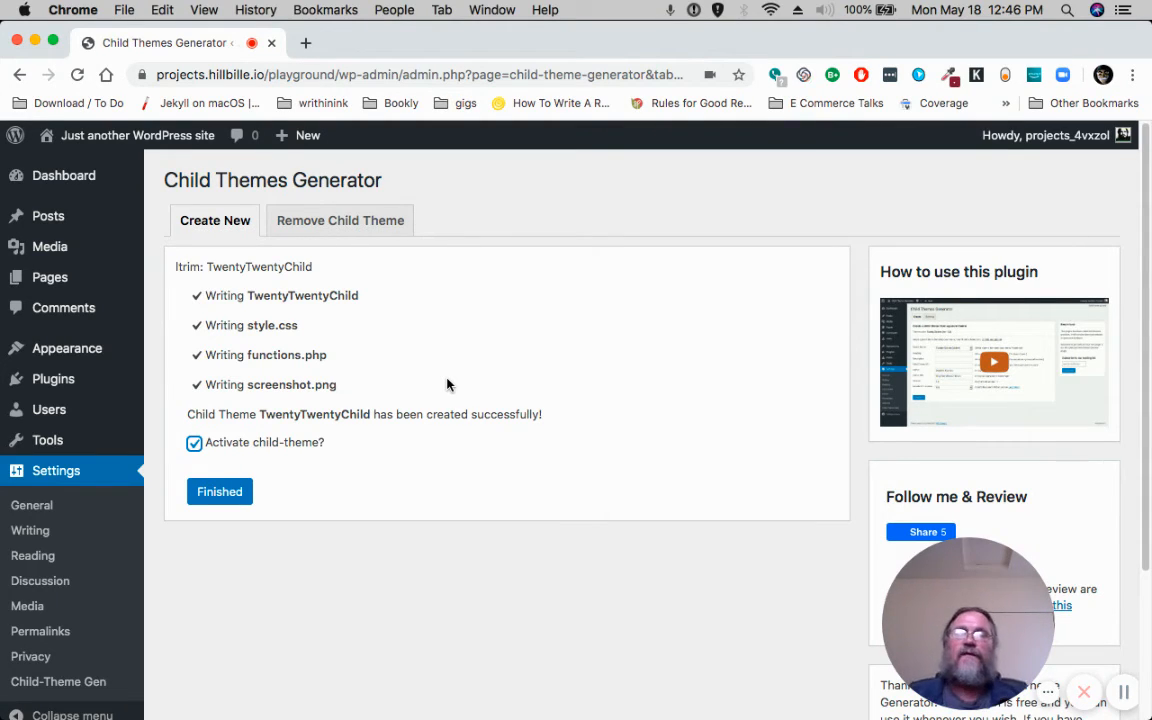
{"action": "left_click", "coordinate": [224, 491]}
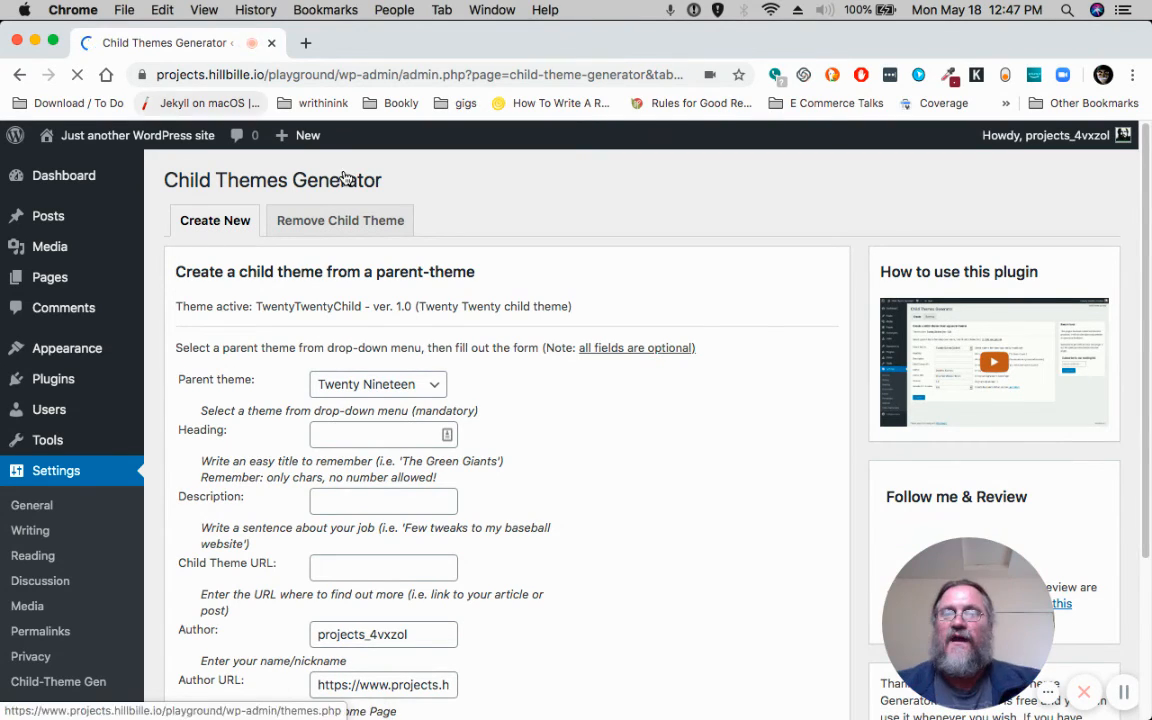
Step: Check the installed themes for the new child theme and its Twenty Twenty parent
{"action": "scroll", "coordinate": [610, 464], "scroll_direction": "down", "scroll_amount": 2}
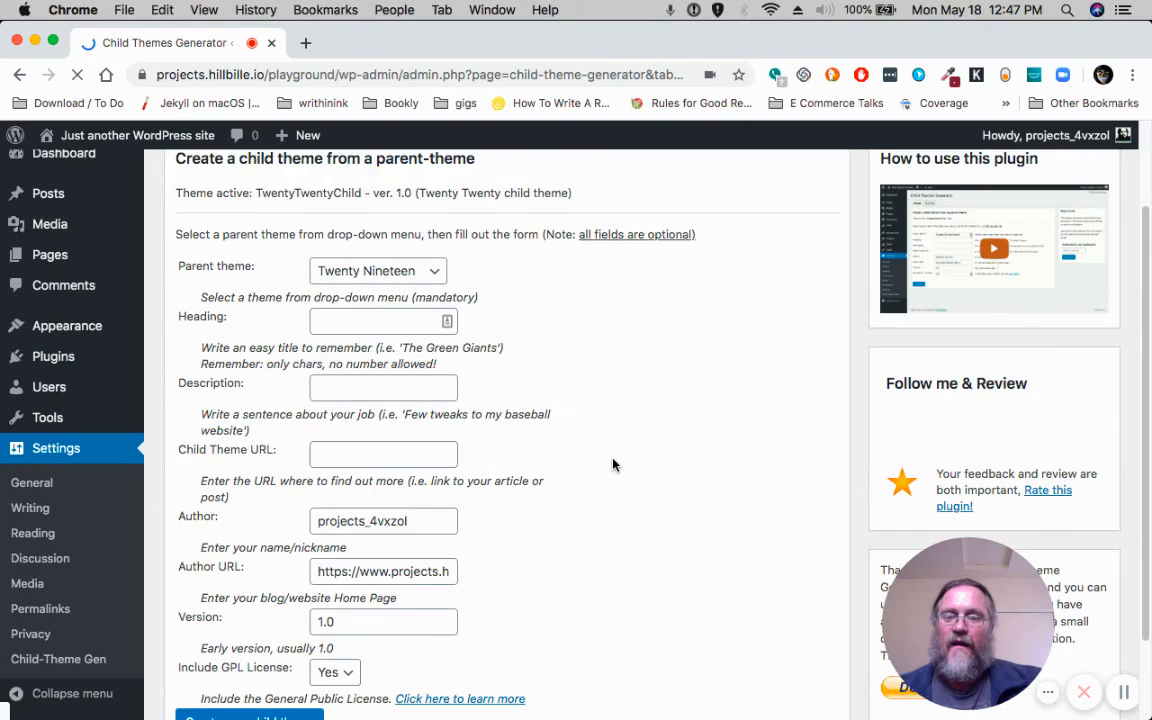
{"action": "scroll", "coordinate": [613, 464], "scroll_direction": "down", "scroll_amount": 1}
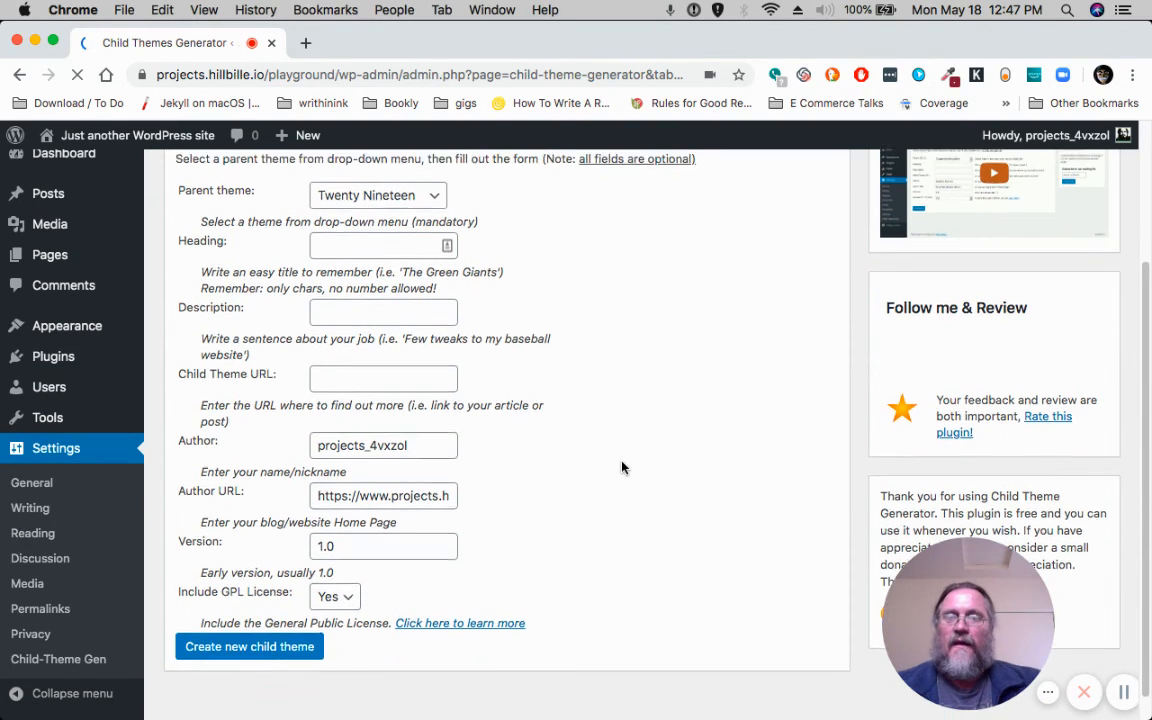
{"action": "scroll", "coordinate": [622, 467], "scroll_direction": "up", "scroll_amount": 2}
{"action": "mouse_move", "coordinate": [97, 352]}
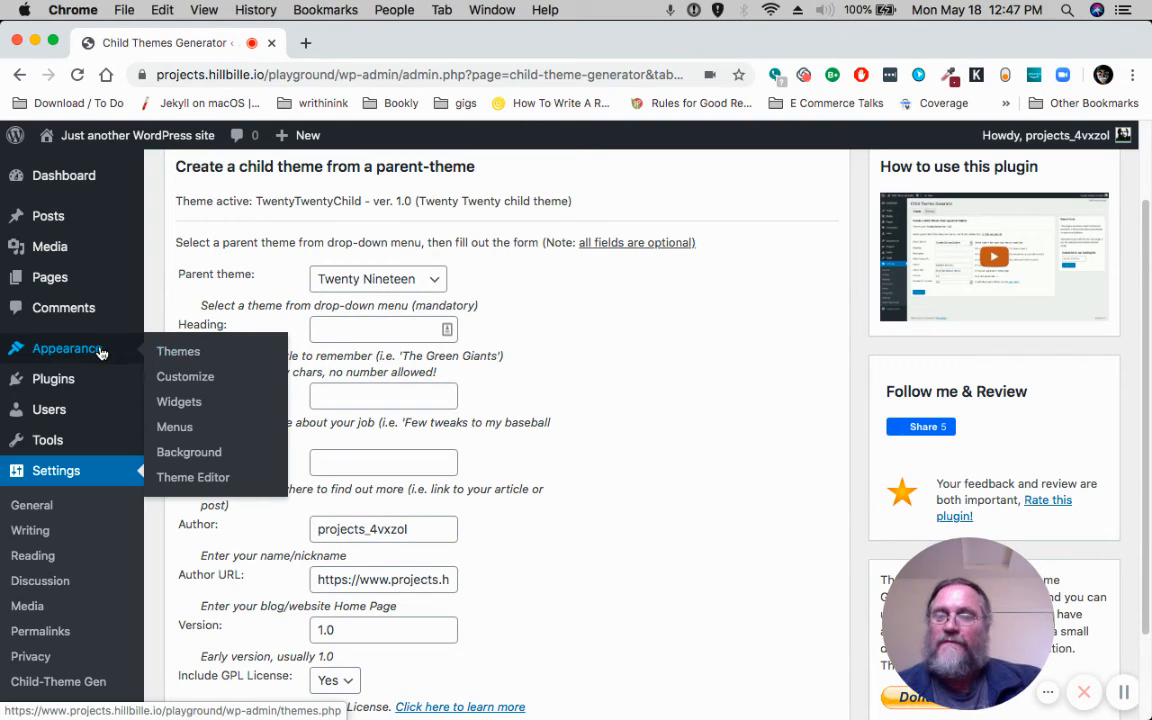
{"action": "left_click", "coordinate": [166, 353]}
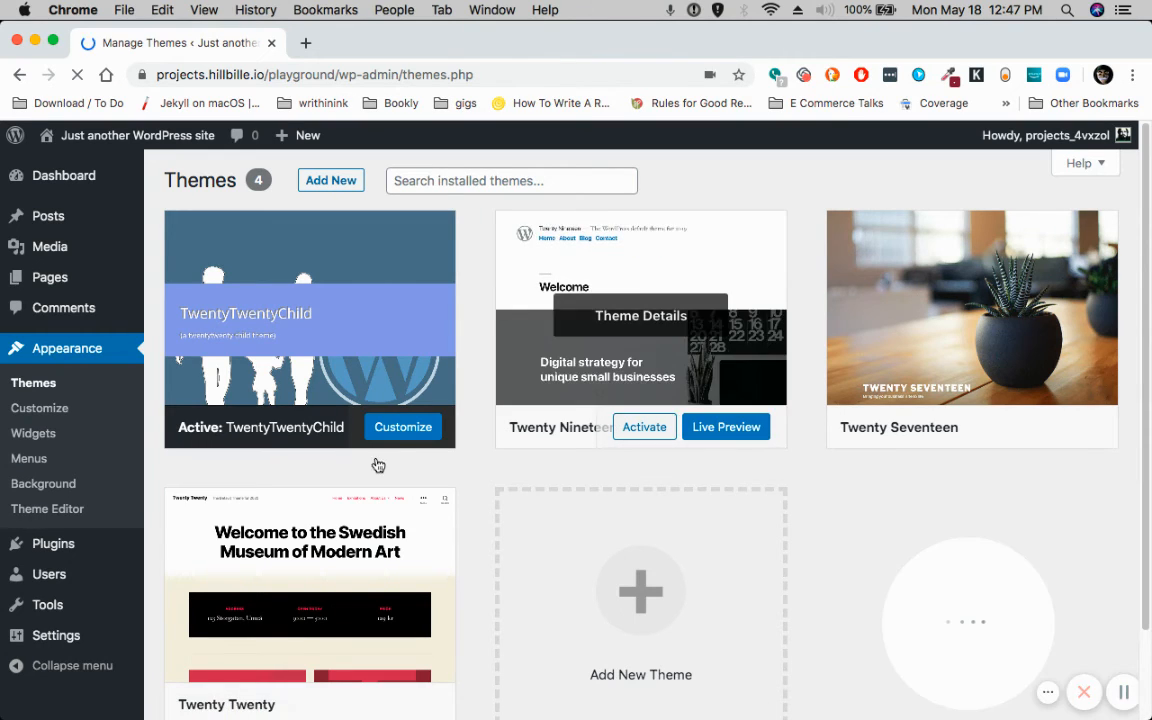
{"action": "scroll", "coordinate": [378, 465], "scroll_direction": "down", "scroll_amount": 1}
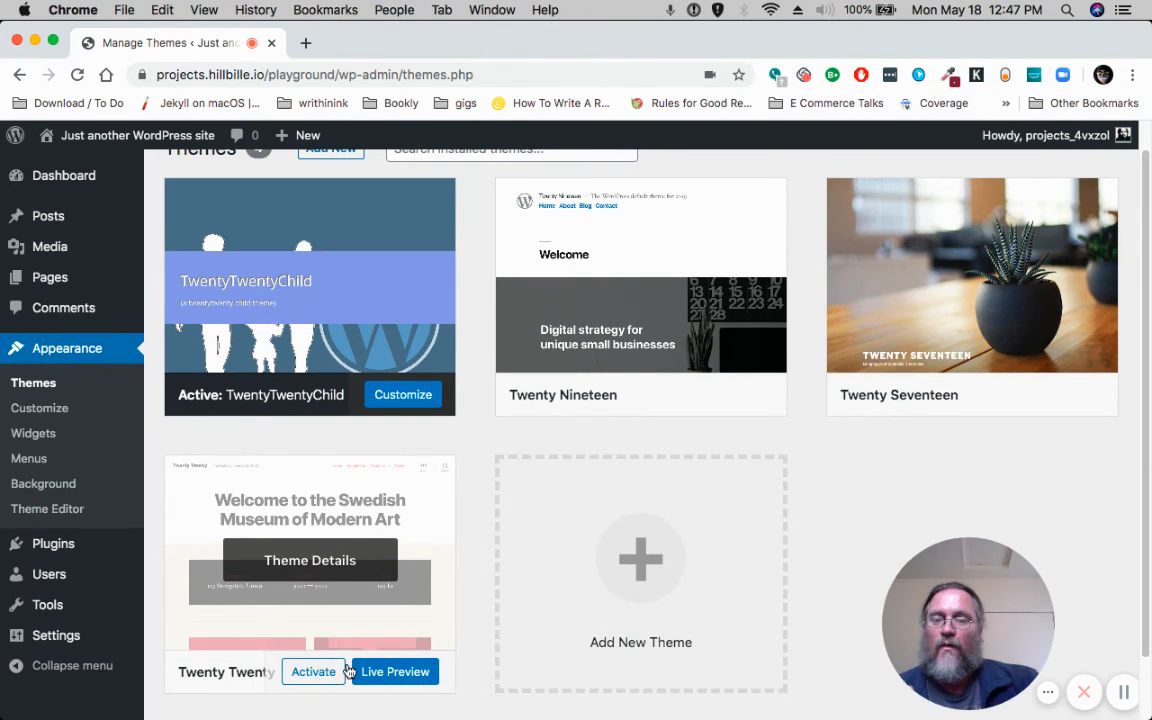